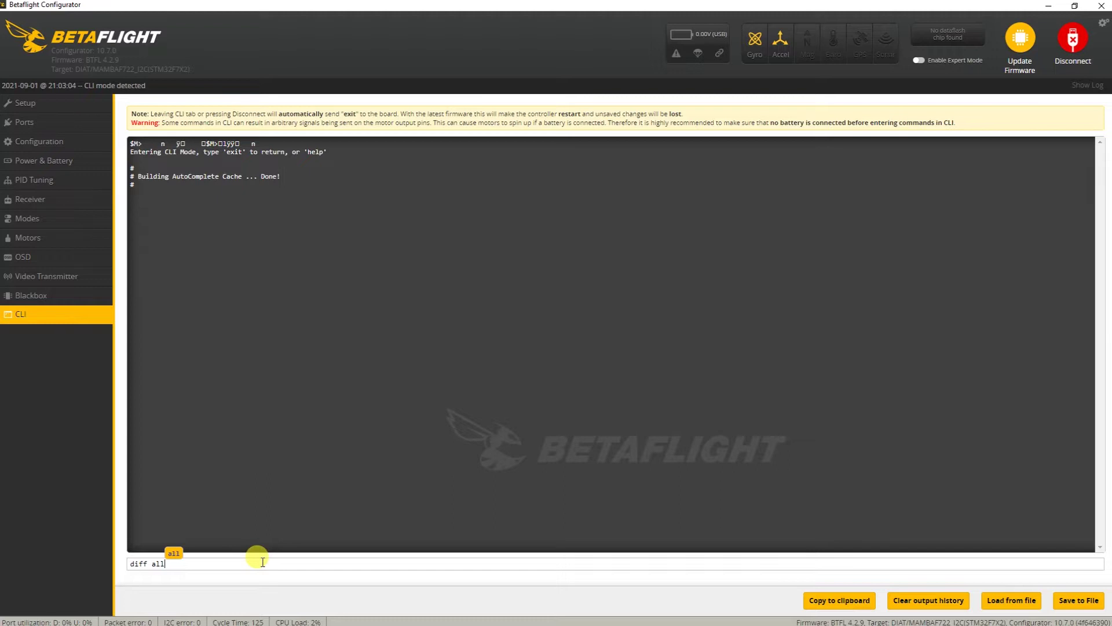
Step: Run the diff all command and open the save dialog for its output, then cancel without saving
{"action": "key", "text": "Return"}
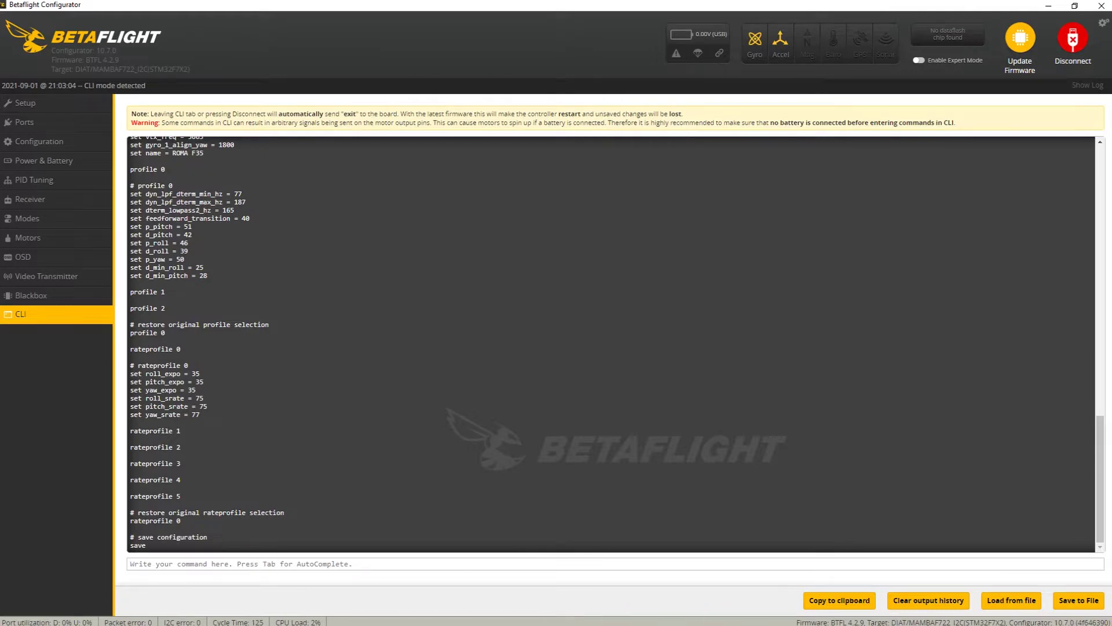
{"action": "left_click", "coordinate": [1065, 602]}
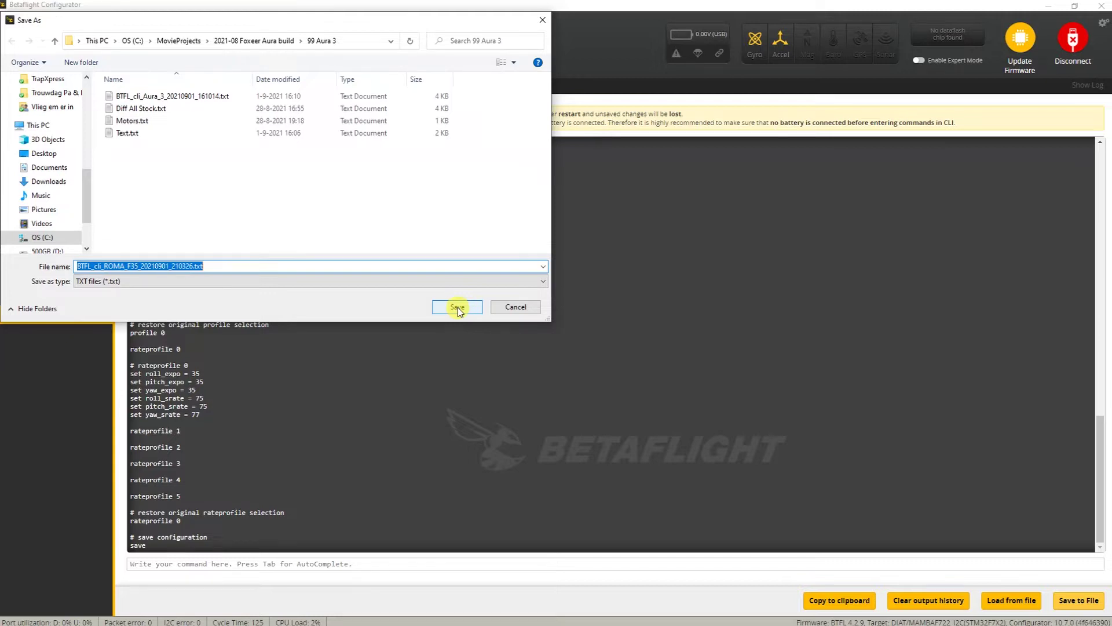
{"action": "left_click", "coordinate": [513, 308]}
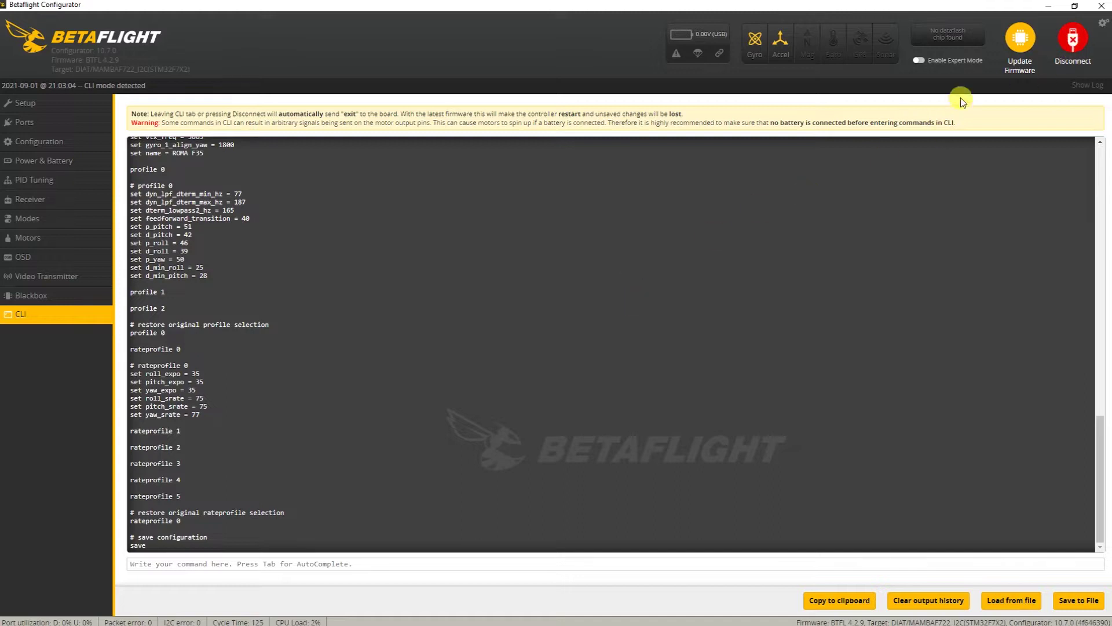
Step: Select the MAMBAF722_I2C board in the firmware flasher and load its 4.2.9 firmware from the online source
{"action": "left_click", "coordinate": [1019, 44]}
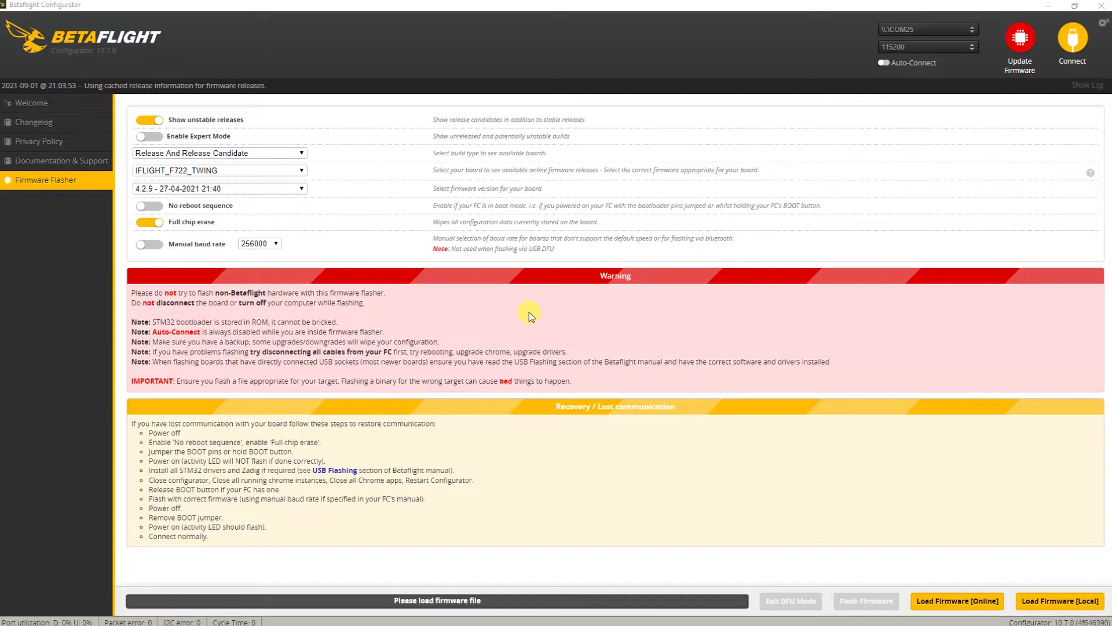
{"action": "left_click", "coordinate": [301, 171]}
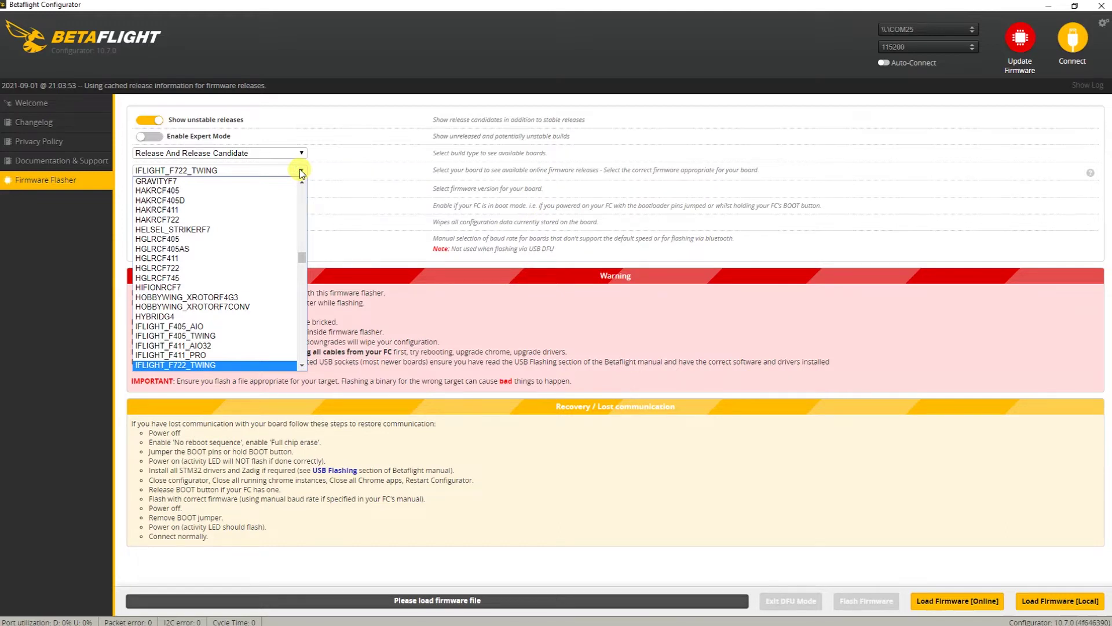
{"action": "key", "text": "m"}
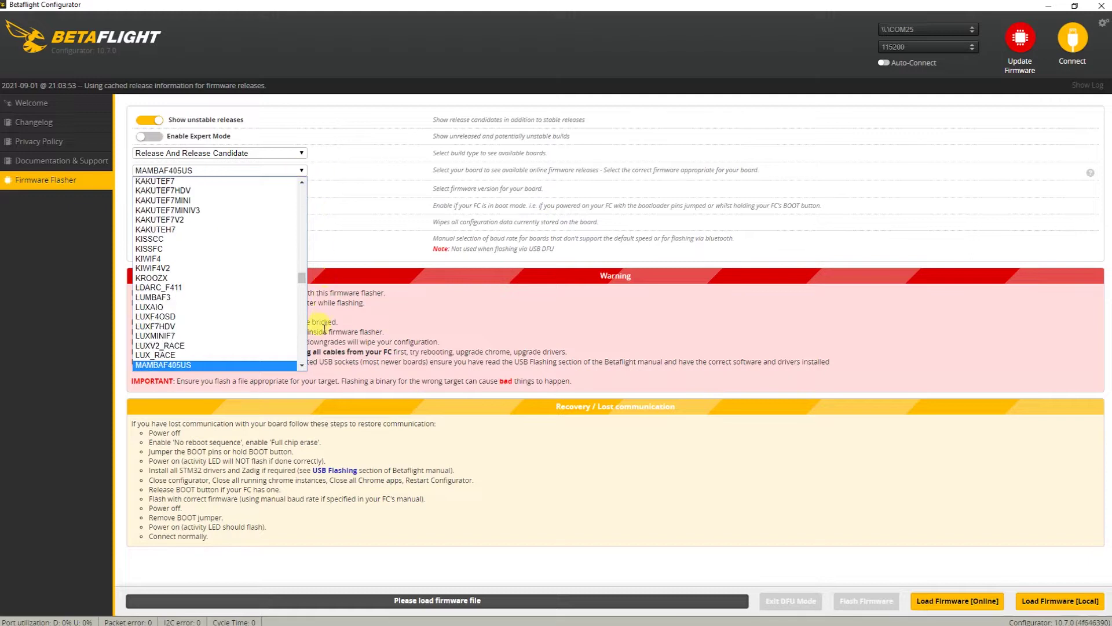
{"action": "scroll", "coordinate": [305, 364], "scroll_direction": "down", "scroll_amount": 3}
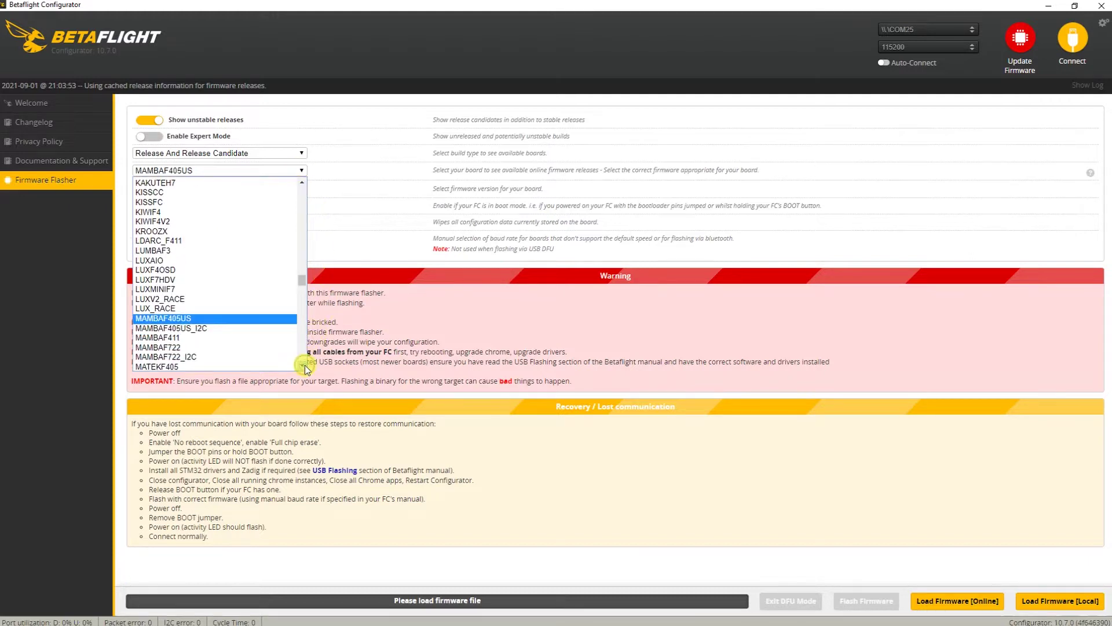
{"action": "scroll", "coordinate": [305, 365], "scroll_direction": "down", "scroll_amount": 1}
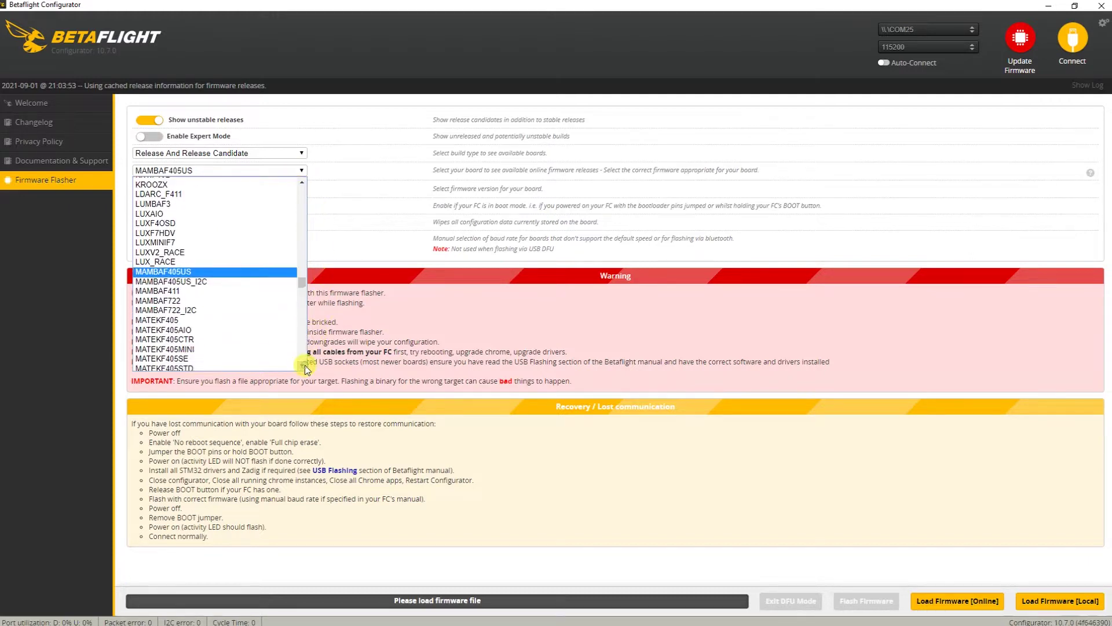
{"action": "left_click", "coordinate": [220, 312]}
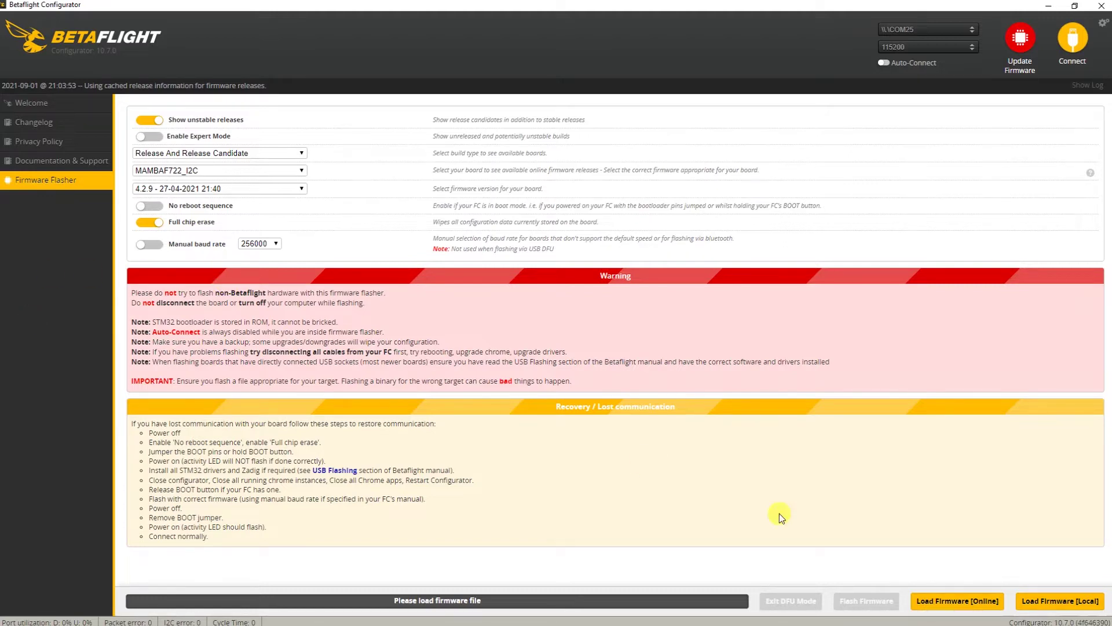
{"action": "left_click", "coordinate": [935, 602]}
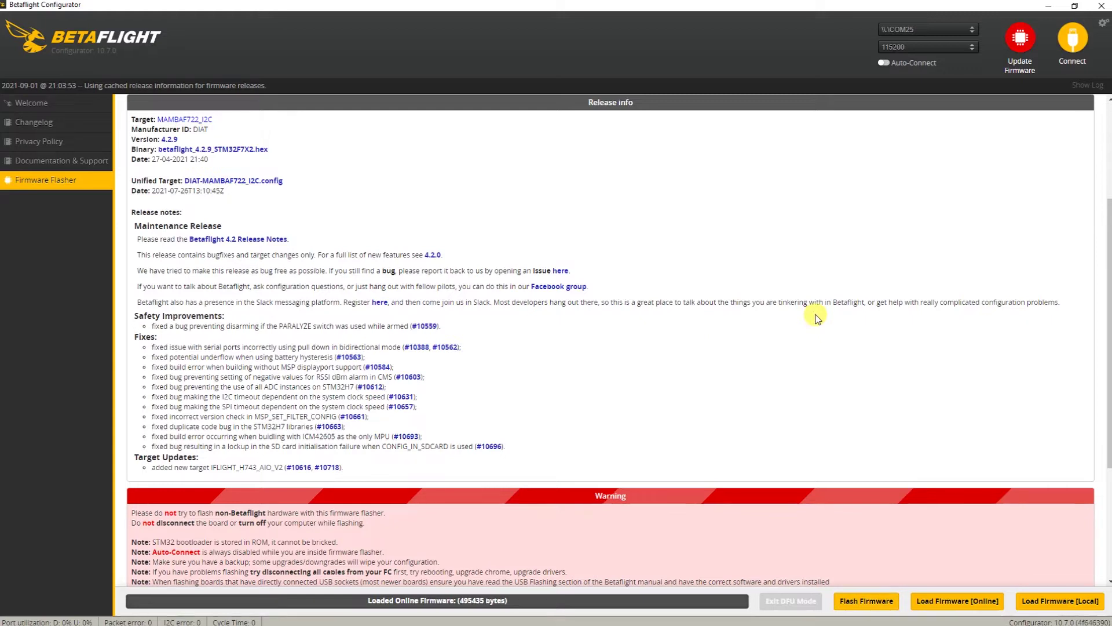
Step: Connect to the flight controller and calibrate its accelerometer
{"action": "left_click", "coordinate": [1072, 41]}
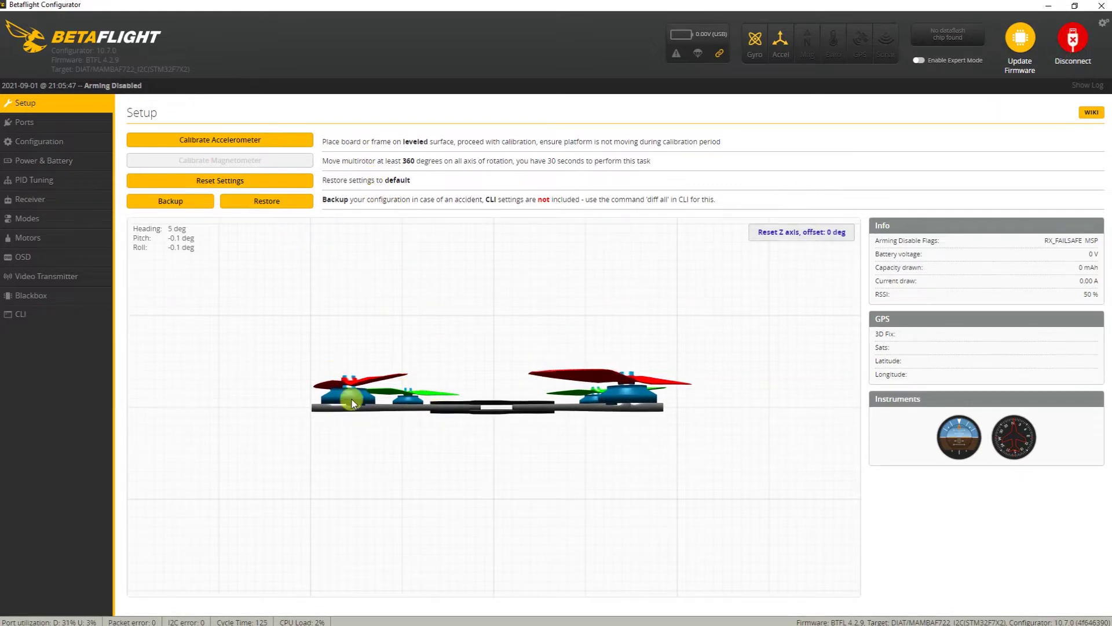
{"action": "left_click", "coordinate": [221, 142]}
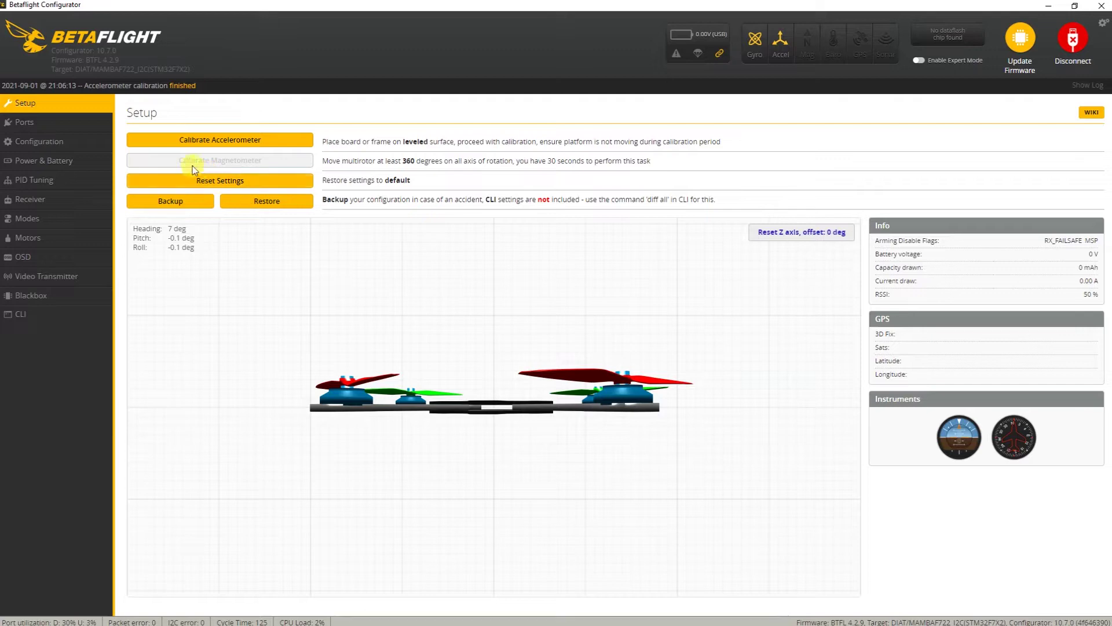
Step: Review the serial port assignments and the peripheral options available for UART3
{"action": "left_click", "coordinate": [25, 122]}
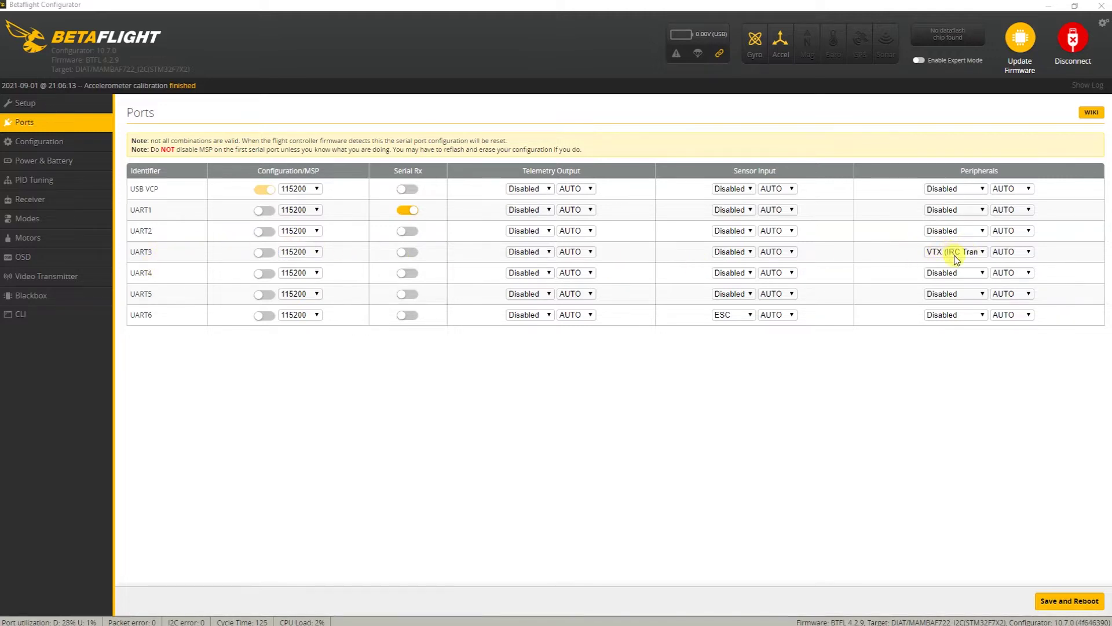
{"action": "left_click", "coordinate": [984, 253]}
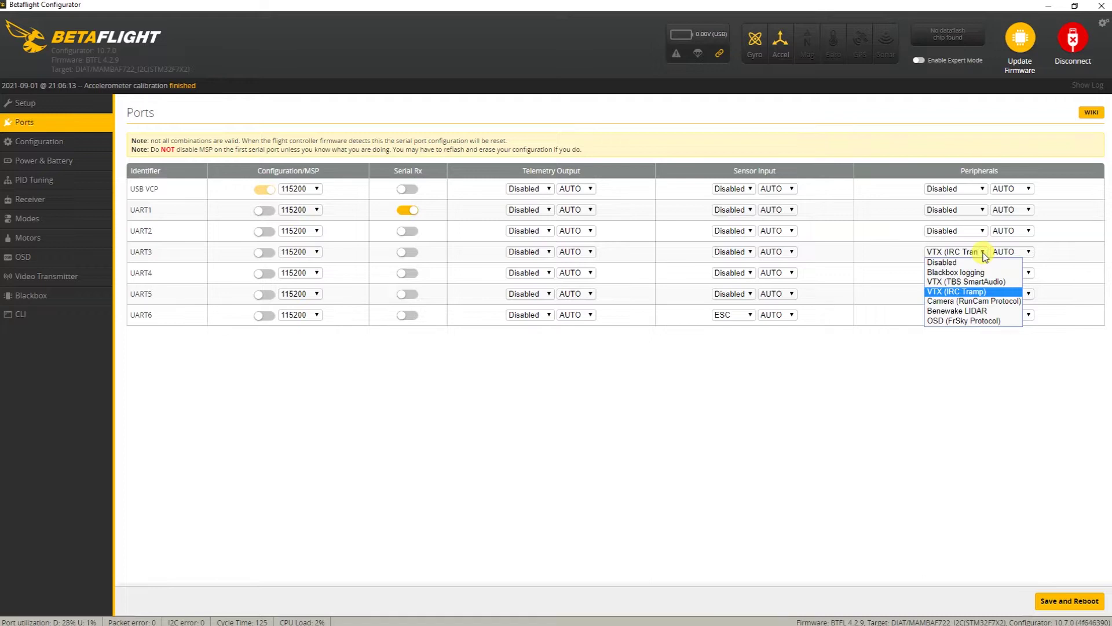
{"action": "left_click", "coordinate": [985, 255]}
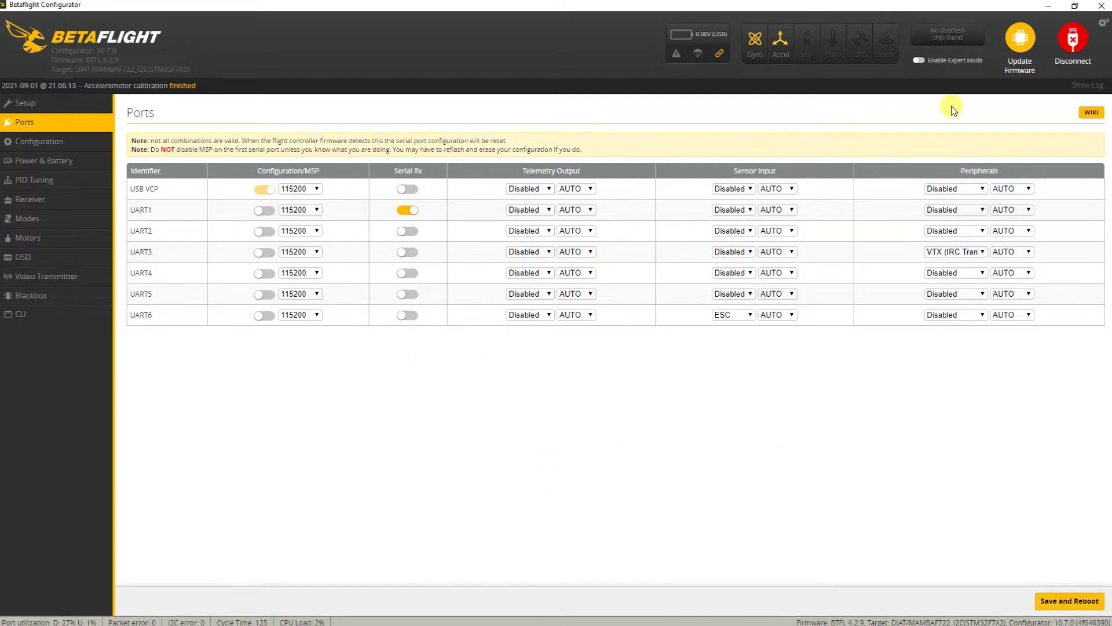
Step: Review the flight controller's general configuration, from the mixer and arming angle to the receiver mode choices
{"action": "left_click", "coordinate": [63, 141]}
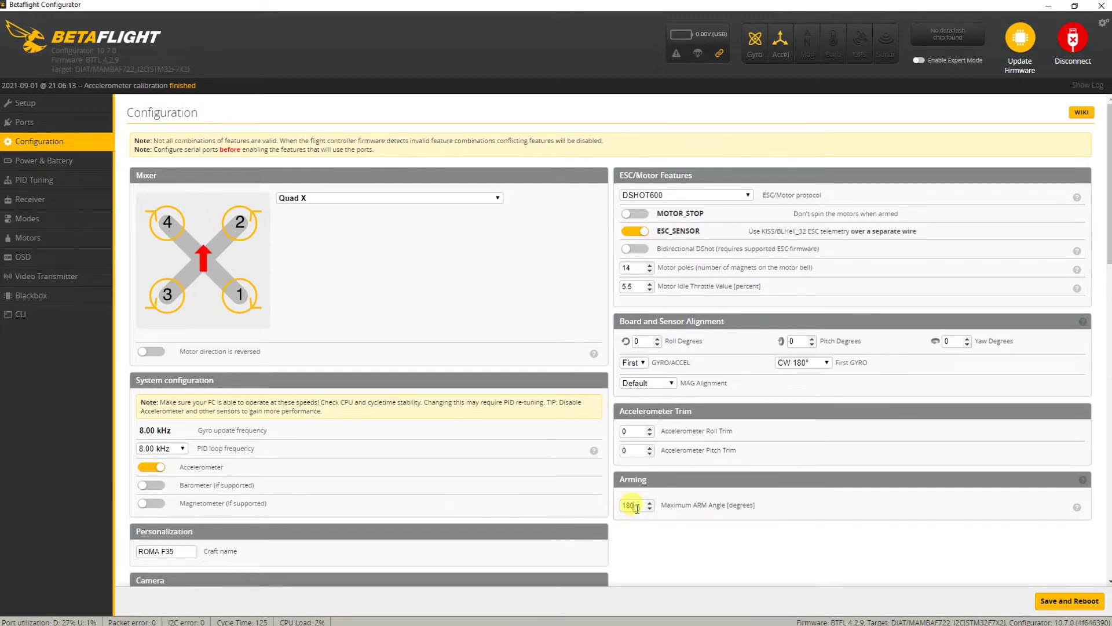
{"action": "scroll", "coordinate": [637, 533], "scroll_direction": "down", "scroll_amount": 3}
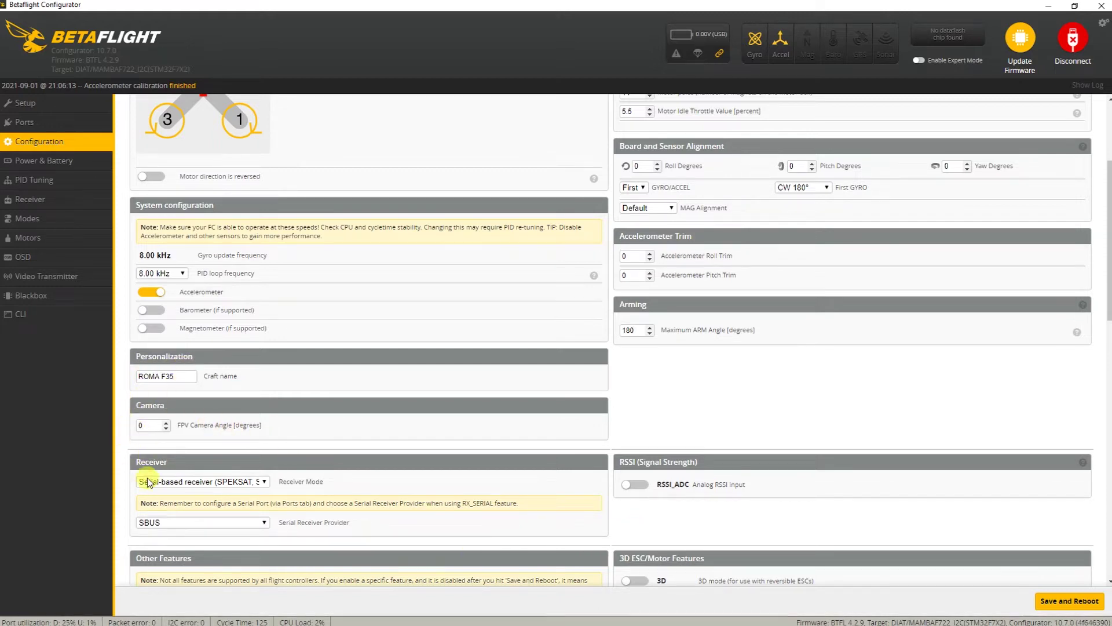
{"action": "scroll", "coordinate": [134, 484], "scroll_direction": "down", "scroll_amount": 3}
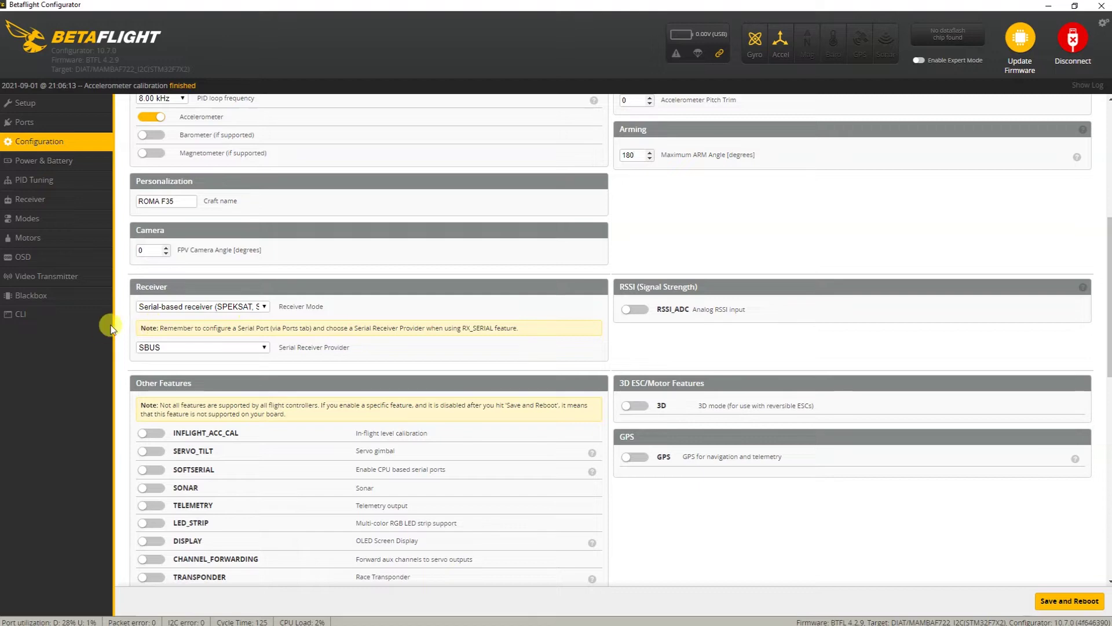
{"action": "left_click", "coordinate": [224, 308]}
{"action": "left_click", "coordinate": [219, 336]}
Step: Switch the TELEMETRY feature on and off again, and look through the other features and beeper settings
{"action": "scroll", "coordinate": [129, 379], "scroll_direction": "down", "scroll_amount": 3}
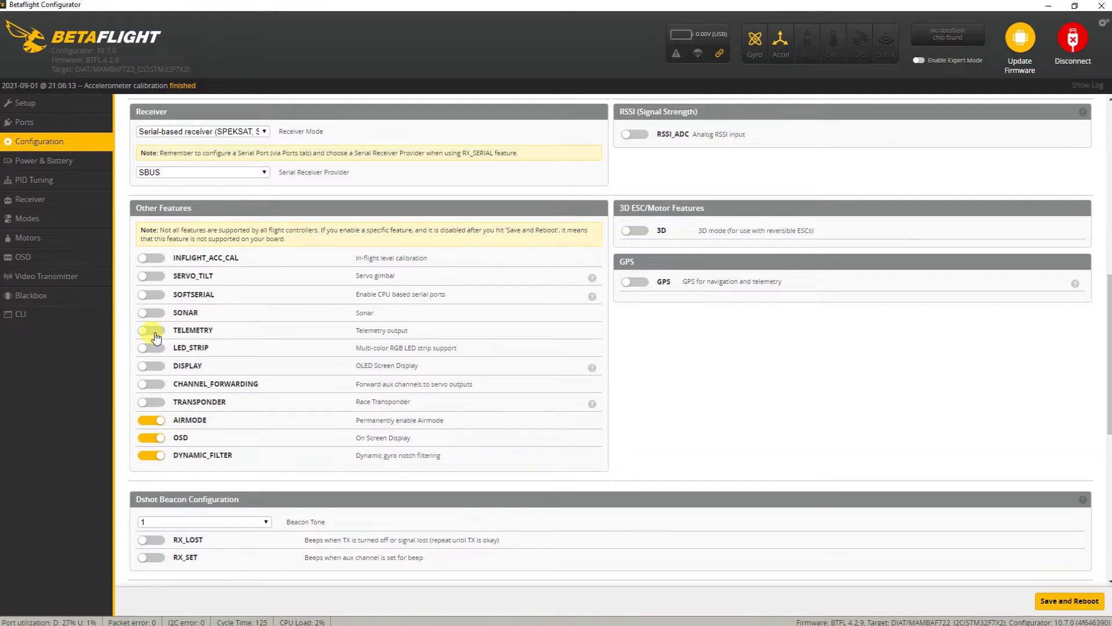
{"action": "left_click", "coordinate": [151, 331]}
{"action": "left_click", "coordinate": [155, 335]}
{"action": "scroll", "coordinate": [364, 497], "scroll_direction": "down", "scroll_amount": 8}
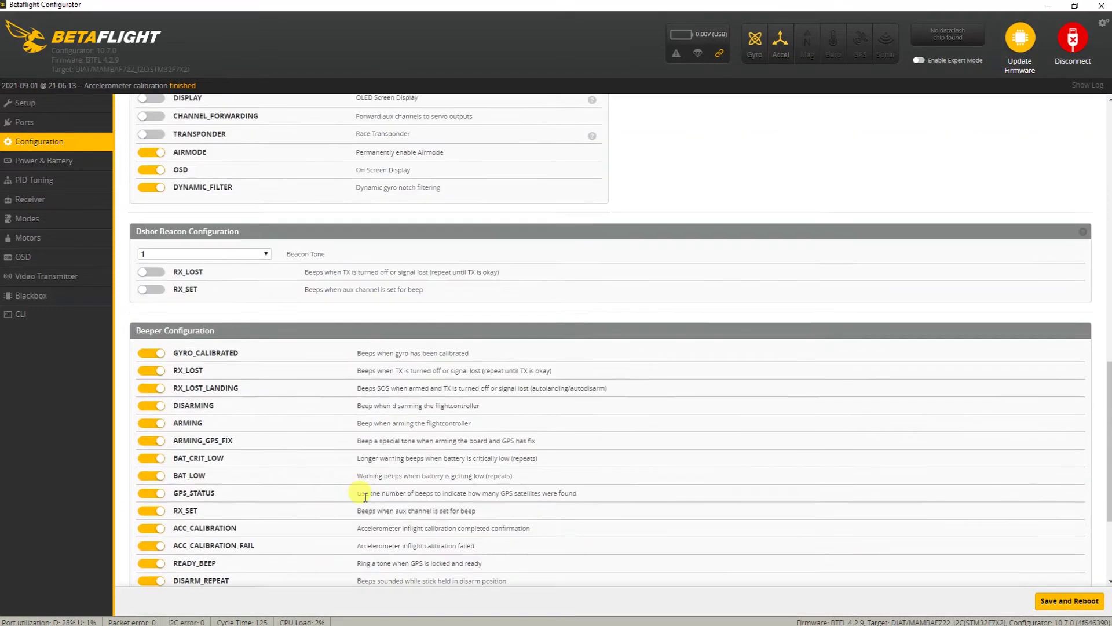
{"action": "scroll", "coordinate": [364, 497], "scroll_direction": "up", "scroll_amount": 20}
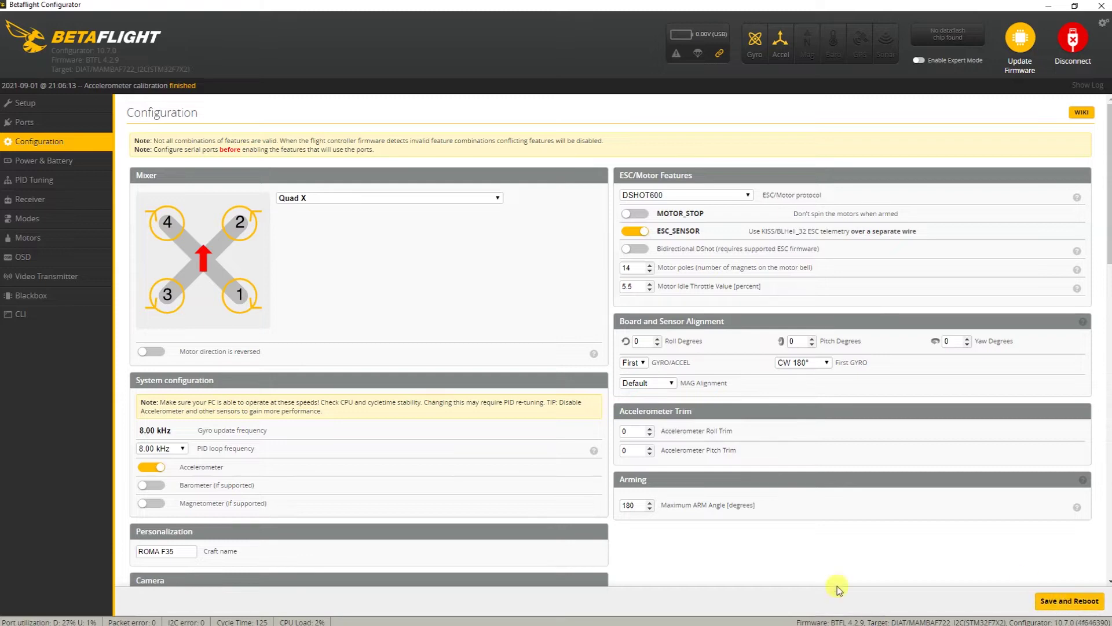
Step: Check the battery settings and the amperage meter scale
{"action": "left_click", "coordinate": [55, 165]}
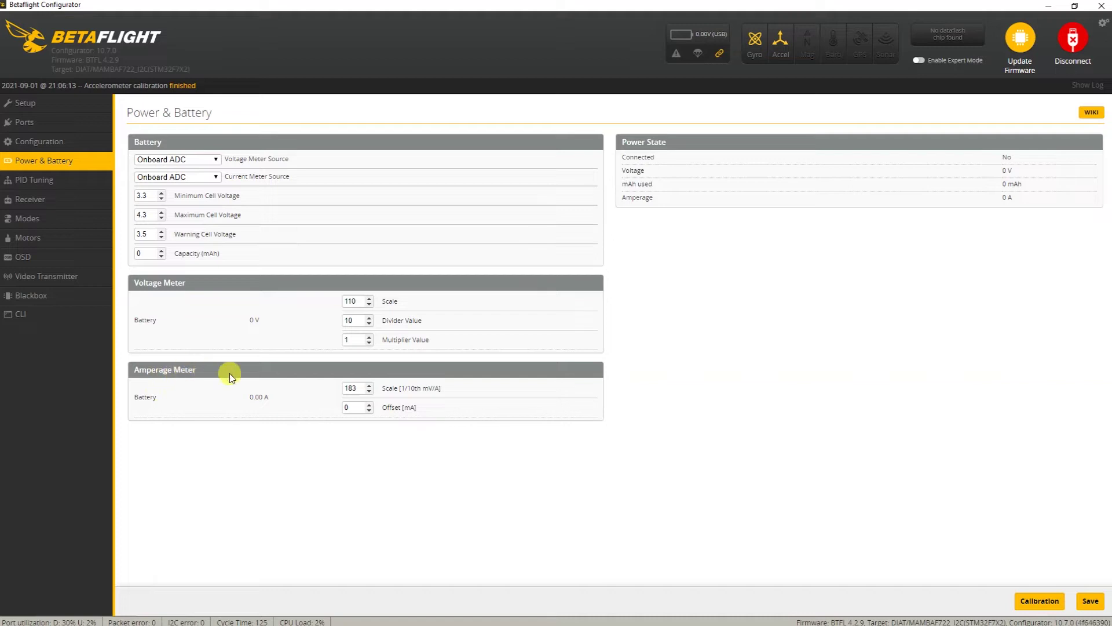
{"action": "double_click", "coordinate": [360, 389]}
{"action": "left_click", "coordinate": [28, 363]}
Step: Lower the P and D Gain slider in the PID profile to 1 and return it to 1.1
{"action": "left_click", "coordinate": [26, 181]}
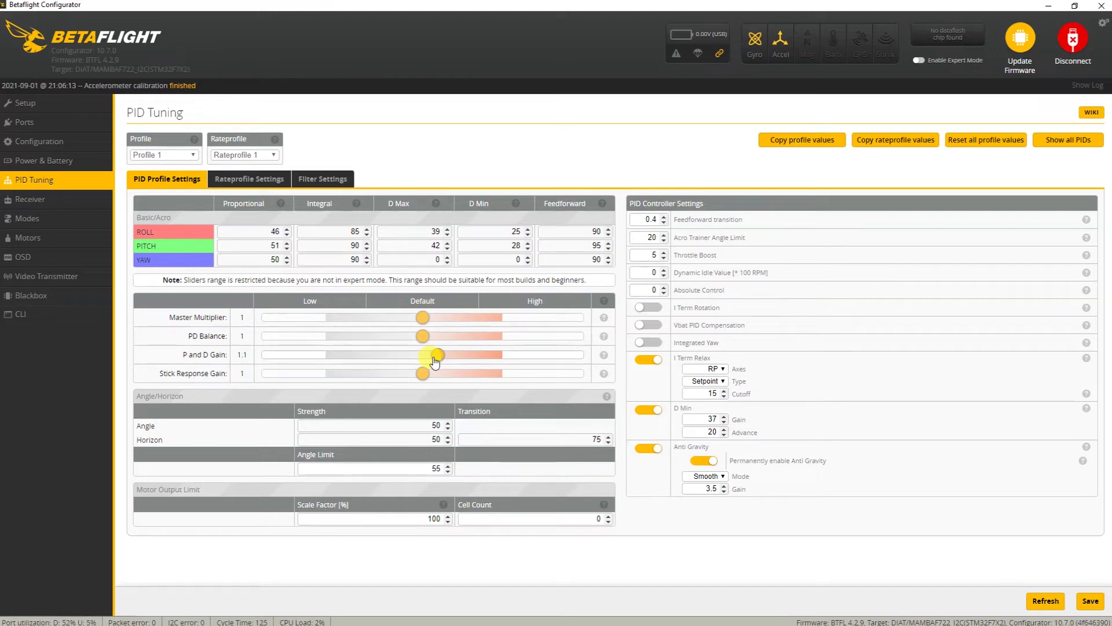
{"action": "left_click_drag", "start_coordinate": [435, 360], "coordinate": [425, 359]}
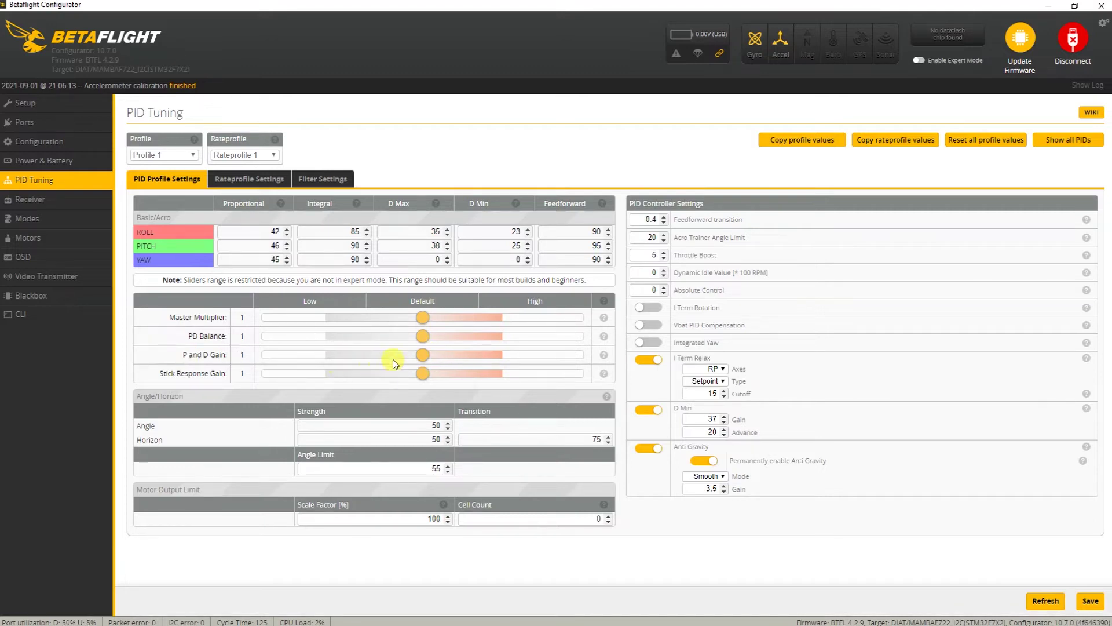
{"action": "left_click_drag", "start_coordinate": [424, 358], "coordinate": [435, 357]}
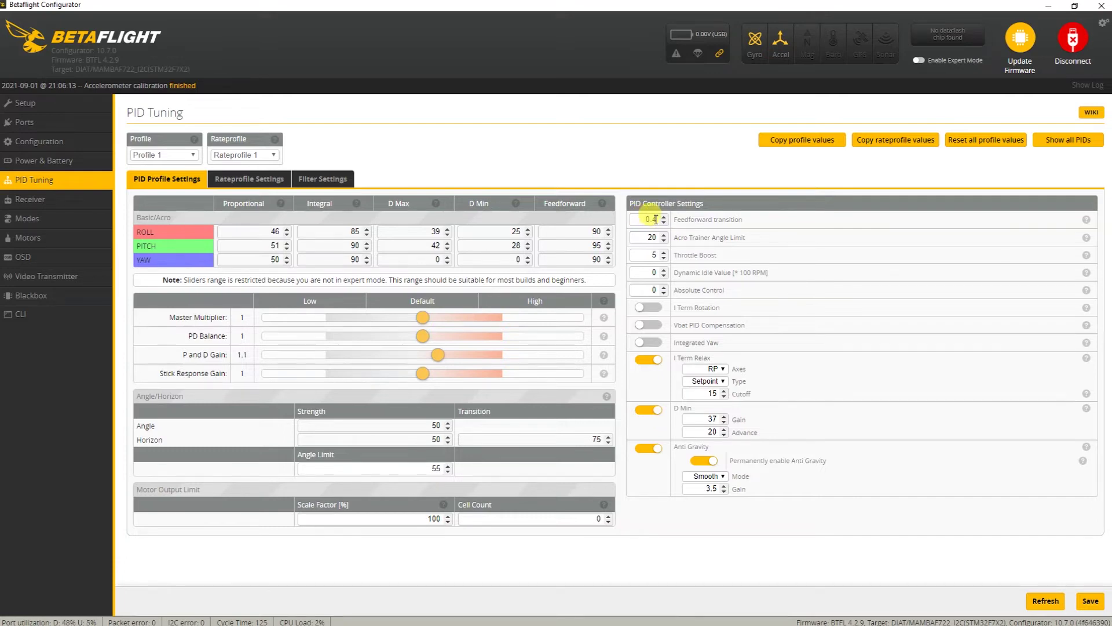
Step: Review the roll, pitch and yaw rates in the rate profile and the gyro and D-term filter settings
{"action": "left_click", "coordinate": [259, 184]}
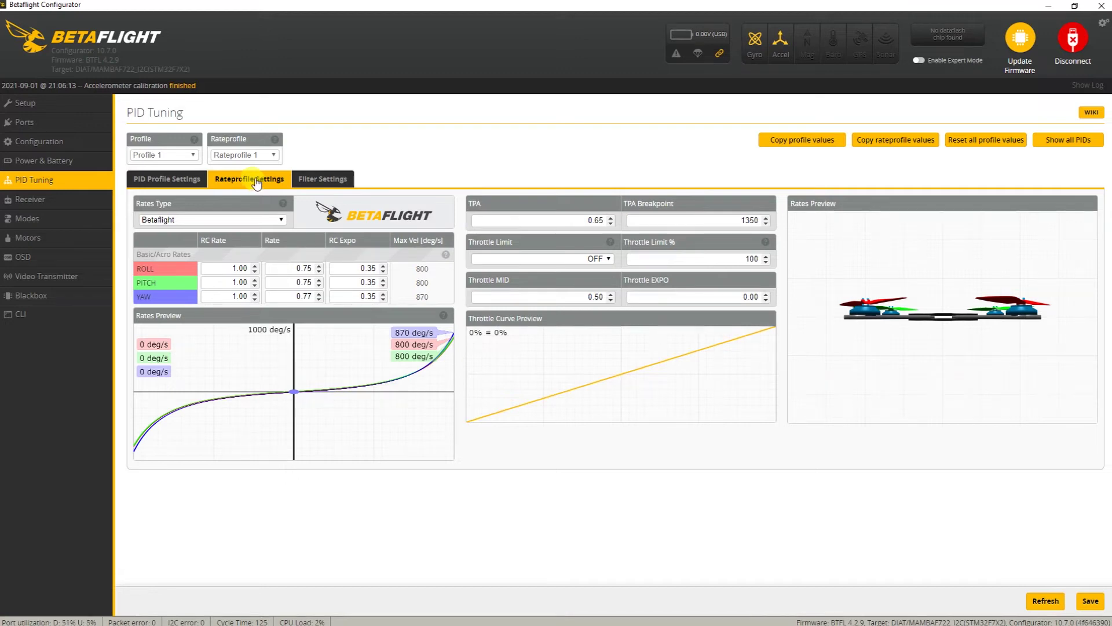
{"action": "left_click", "coordinate": [275, 268]}
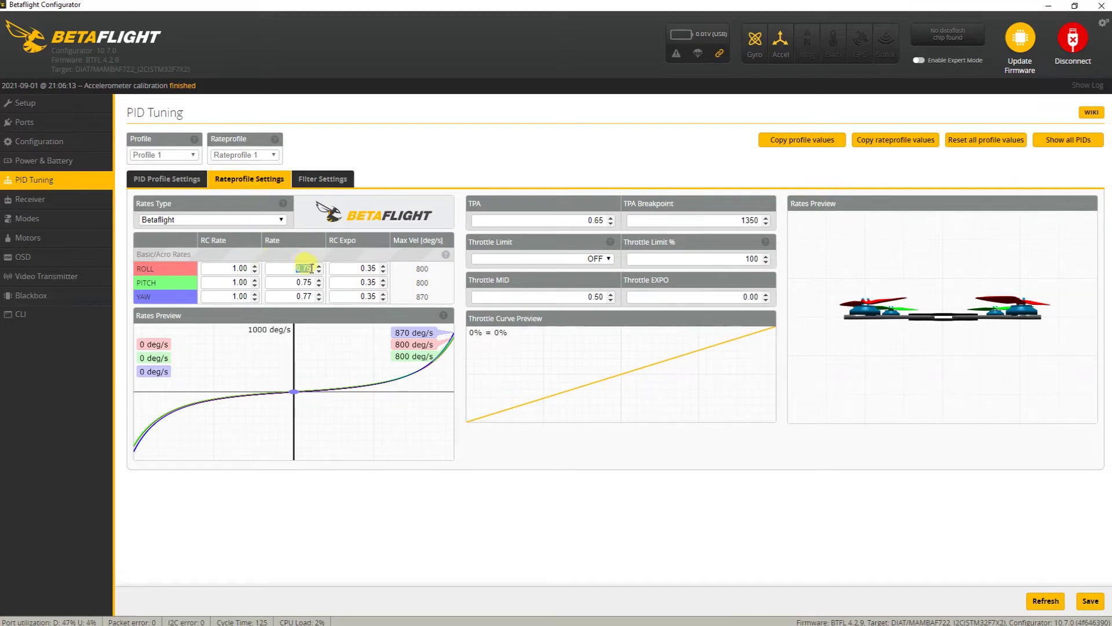
{"action": "left_click_drag", "start_coordinate": [285, 281], "coordinate": [316, 296]}
{"action": "left_click", "coordinate": [318, 183]}
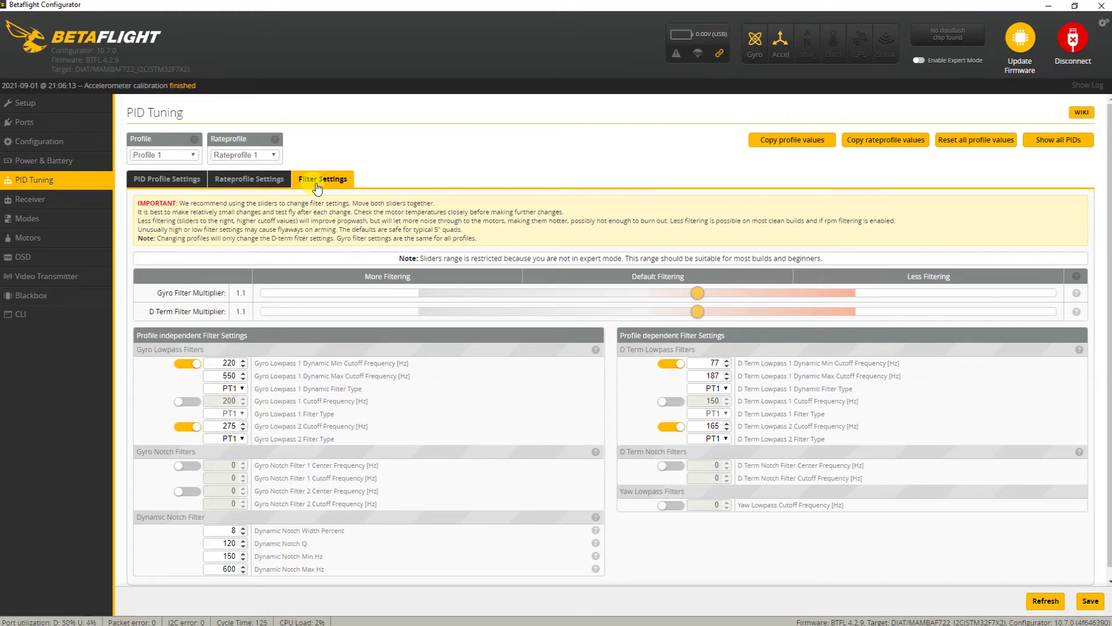
Step: Raise the PID profile's Master Multiplier slider to 1.1 and return it to 1
{"action": "left_click", "coordinate": [171, 180]}
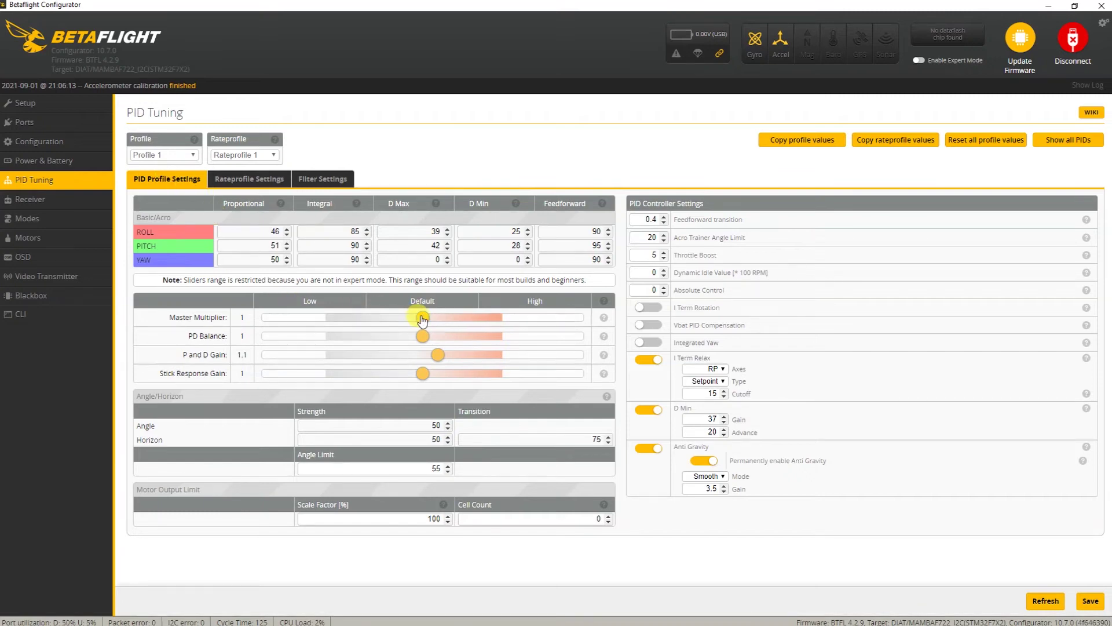
{"action": "left_click_drag", "start_coordinate": [422, 321], "coordinate": [425, 324]}
{"action": "left_click_drag", "start_coordinate": [425, 324], "coordinate": [435, 326]}
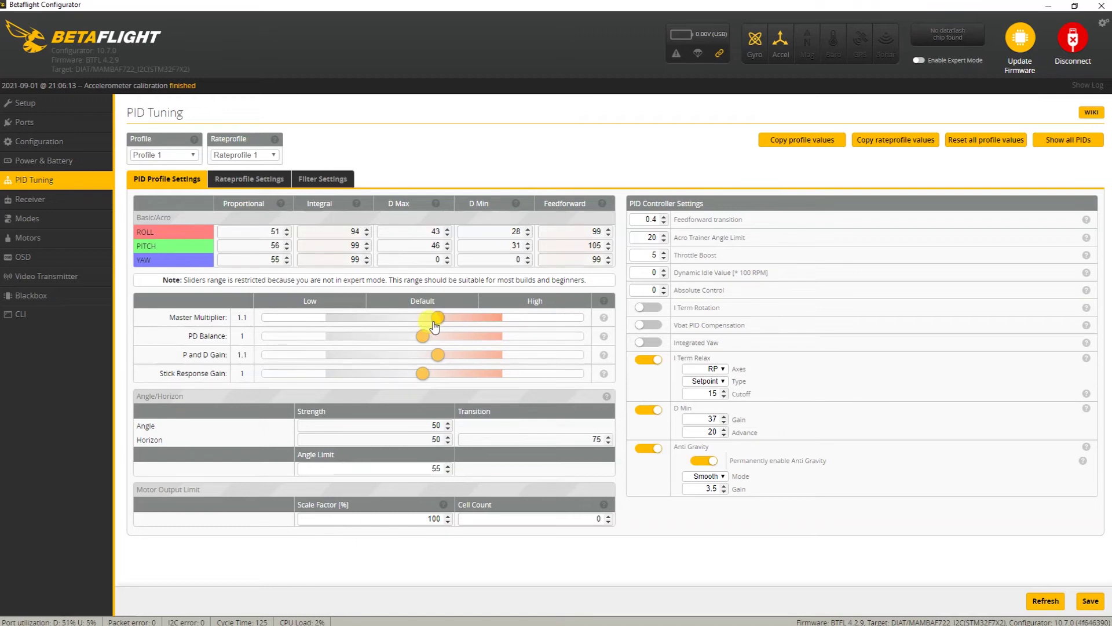
{"action": "left_click_drag", "start_coordinate": [435, 326], "coordinate": [427, 326]}
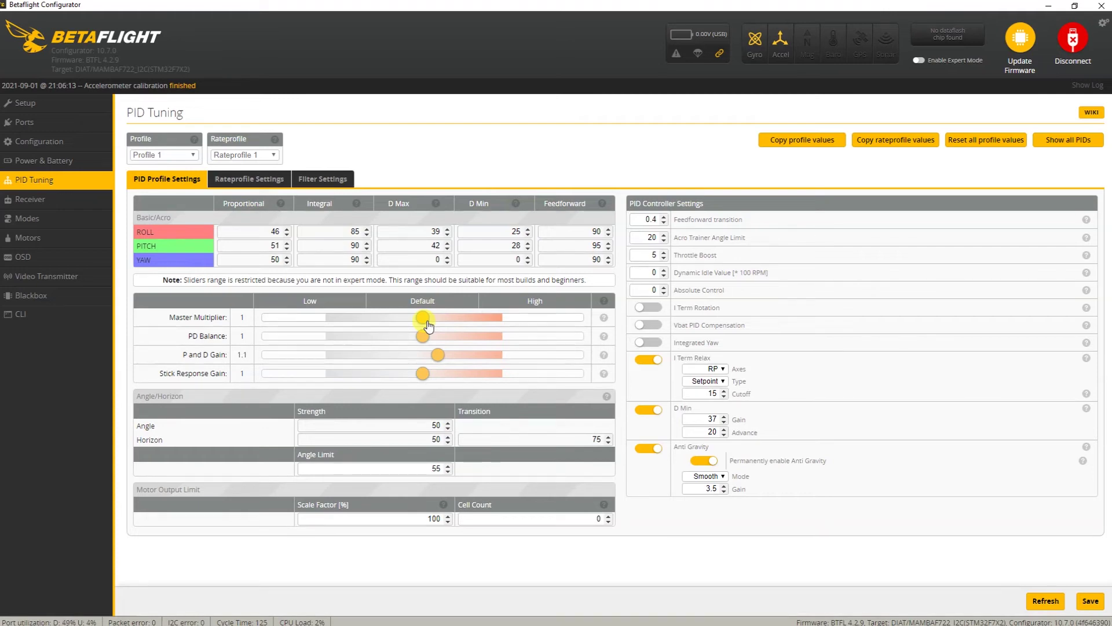
Step: Review the switch mode ranges, the OSD layout and the video transmitter settings with the VTX table
{"action": "left_click", "coordinate": [41, 219]}
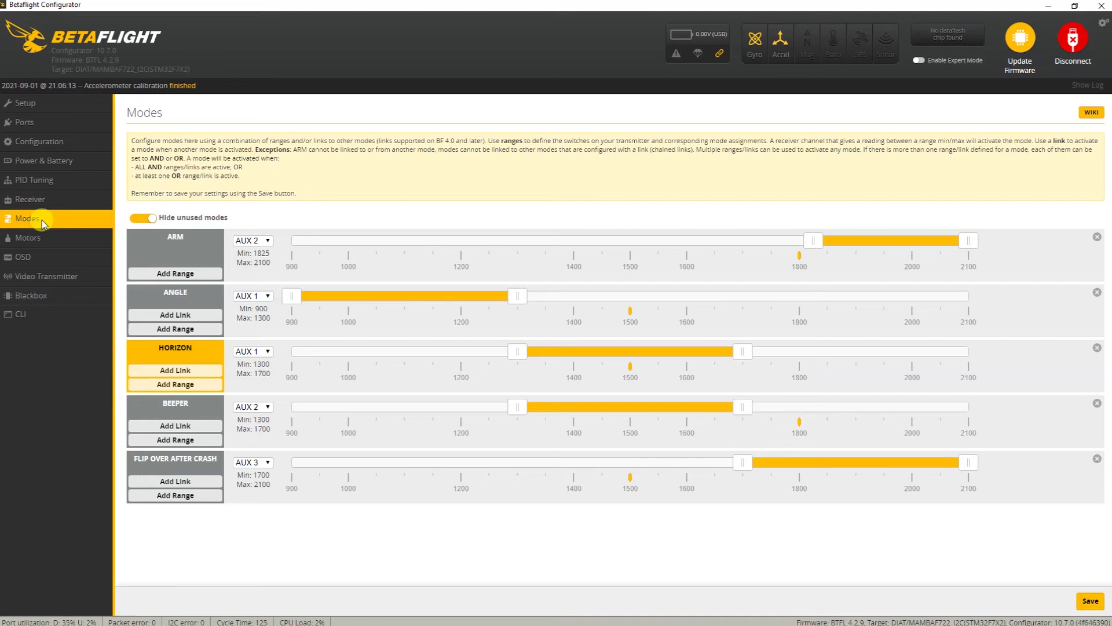
{"action": "left_click", "coordinate": [37, 258]}
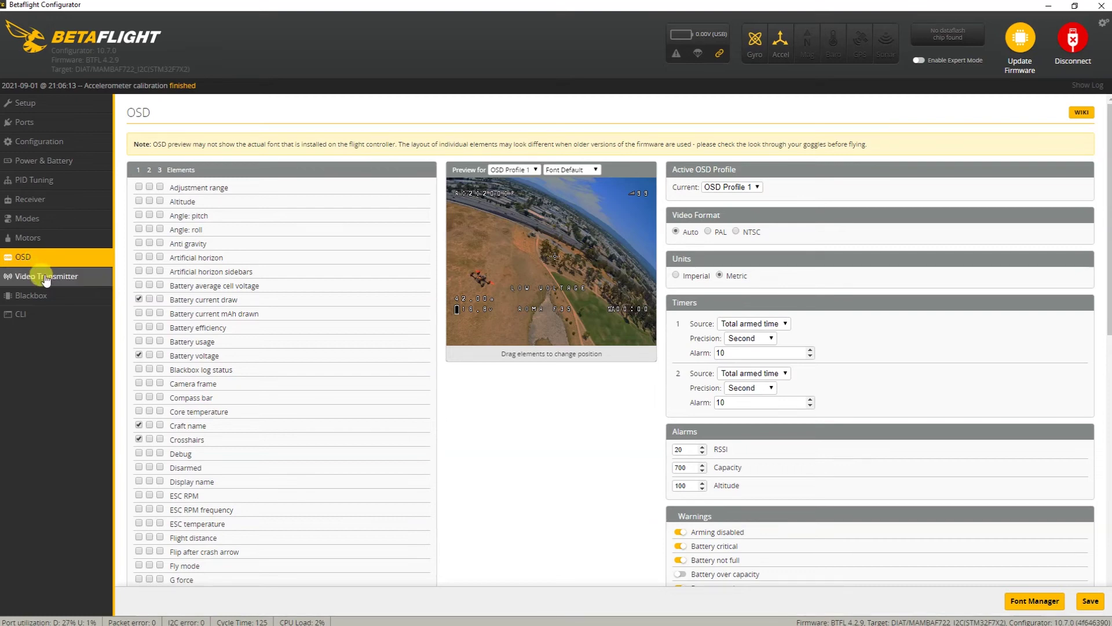
{"action": "left_click", "coordinate": [46, 277]}
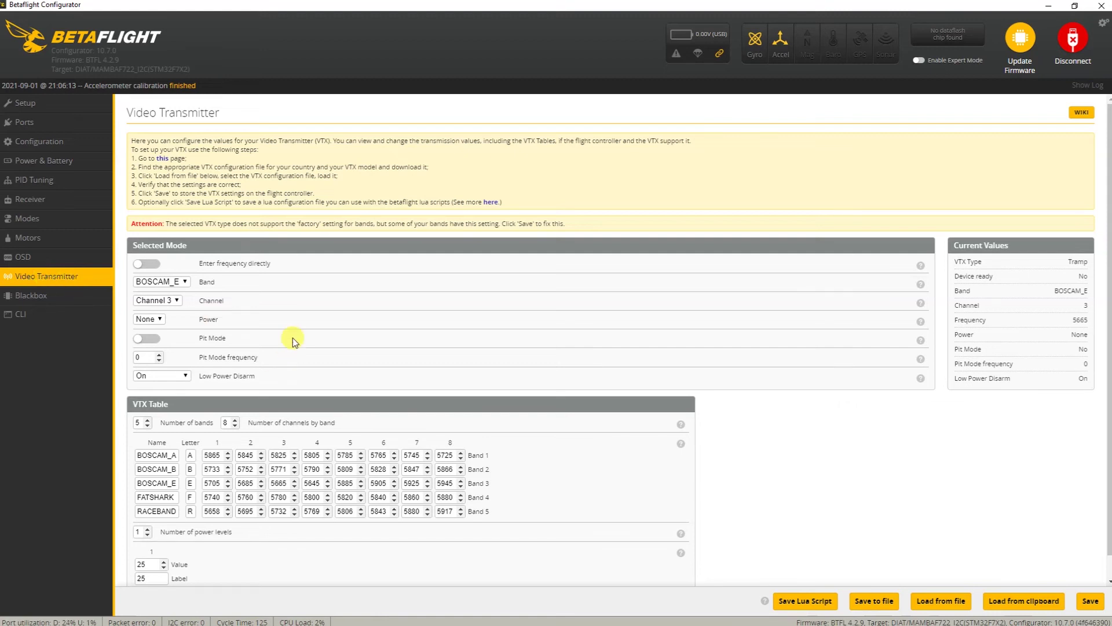
{"action": "scroll", "coordinate": [294, 338], "scroll_direction": "down", "scroll_amount": 1}
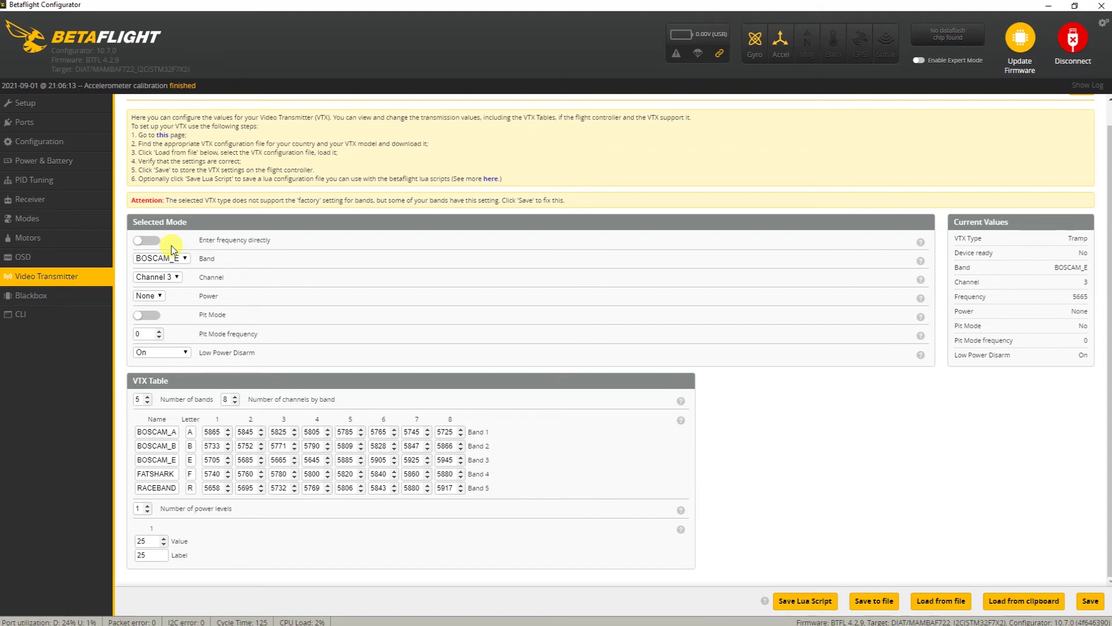
Step: Open the command-line interface
{"action": "left_click", "coordinate": [38, 320]}
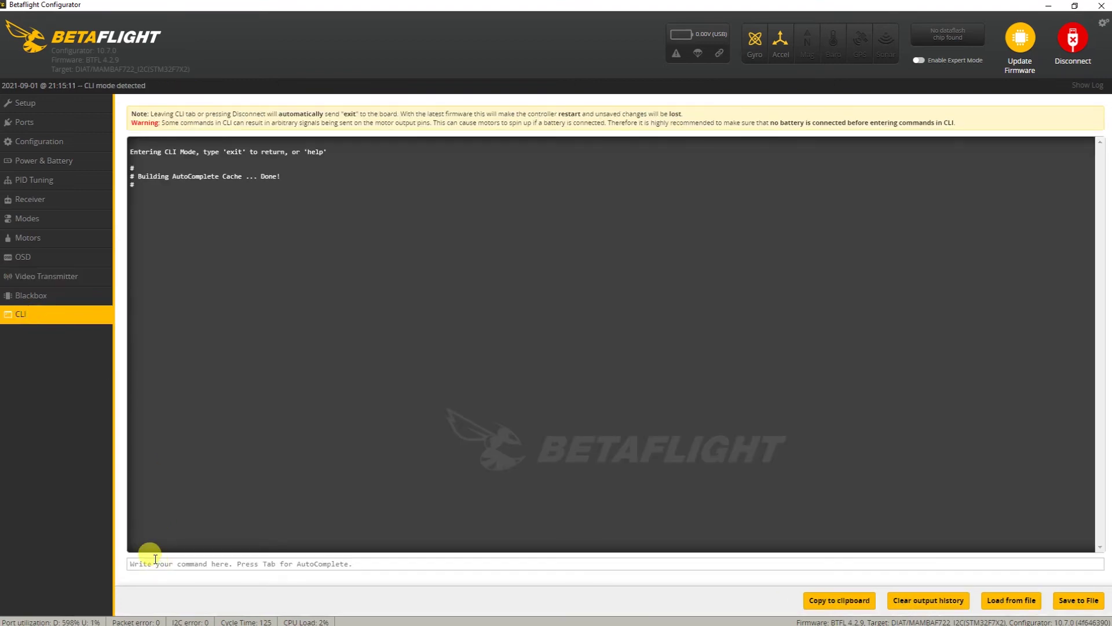